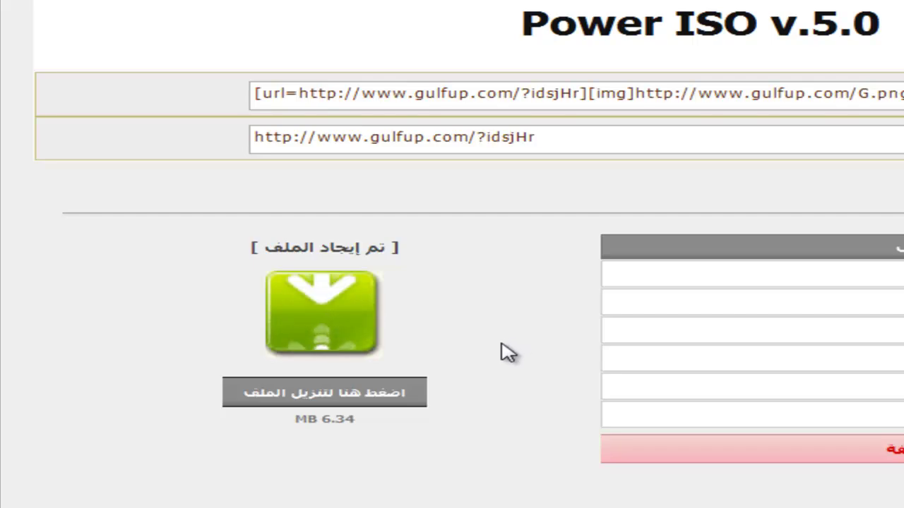
Download the Power ISO v.5.0 archive to the desktop and close the download-complete window.
{"action": "left_click", "coordinate": [389, 402]}
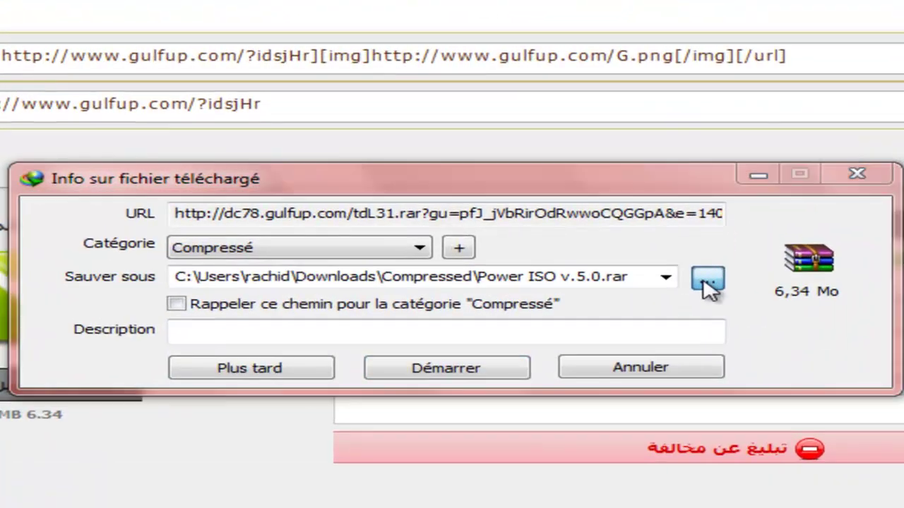
{"action": "left_click", "coordinate": [605, 244]}
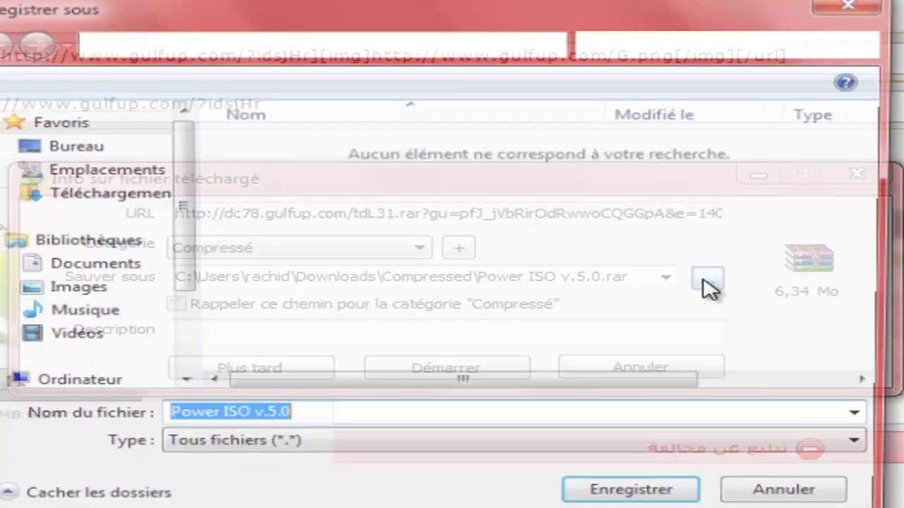
{"action": "left_click", "coordinate": [66, 145]}
{"action": "left_click", "coordinate": [640, 494]}
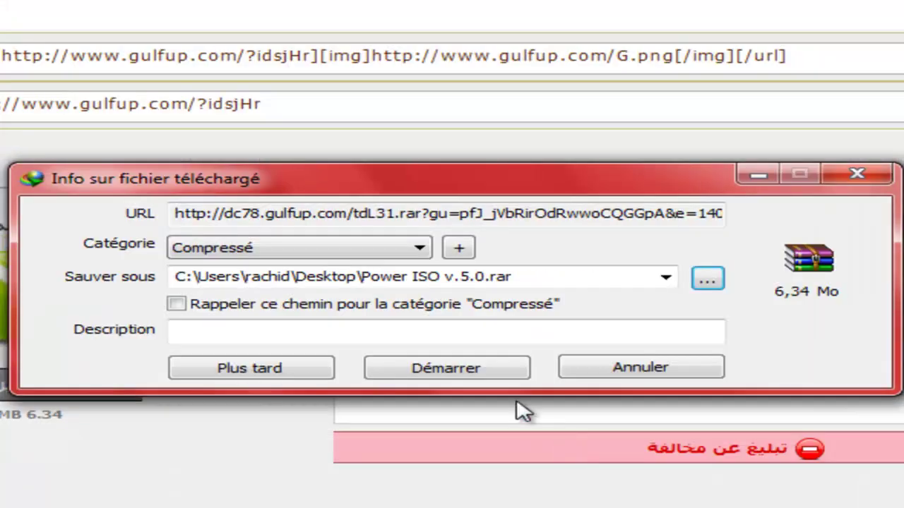
{"action": "left_click", "coordinate": [477, 372]}
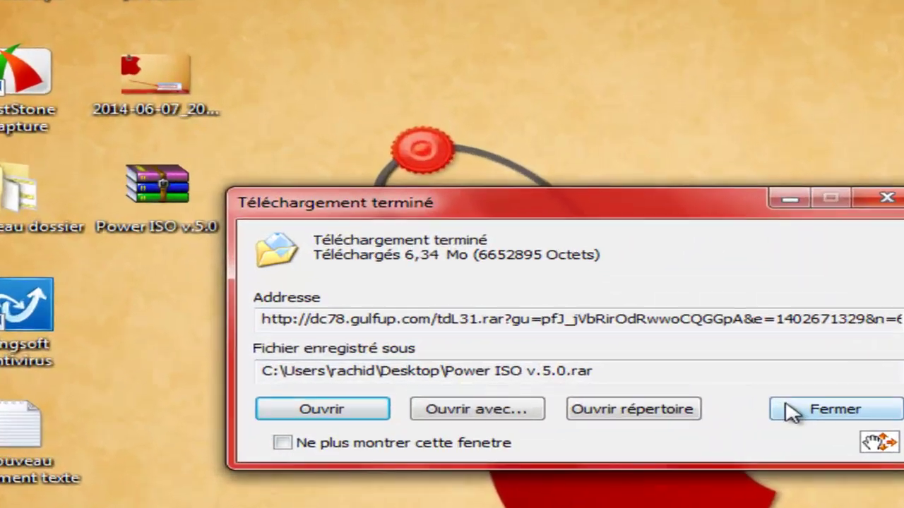
{"action": "left_click", "coordinate": [833, 409]}
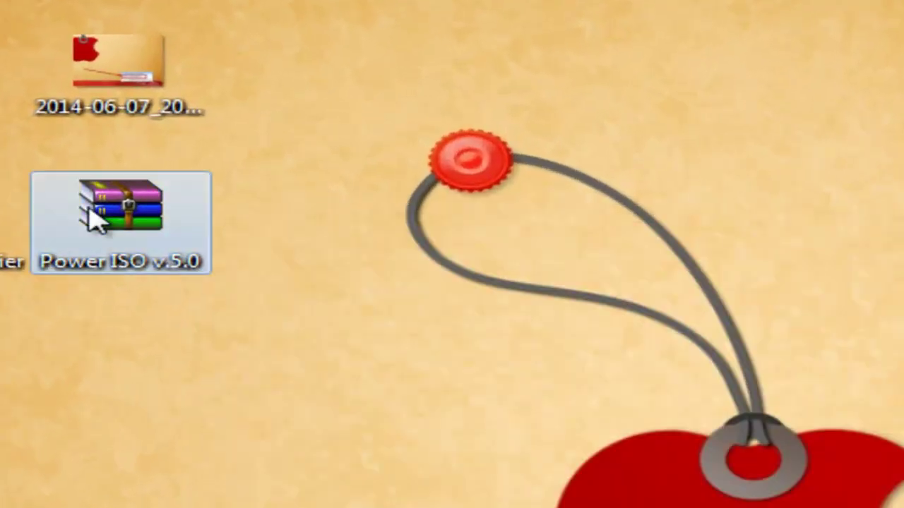
Extract the Power ISO v.5.0 archive on the desktop and open the extracted folder.
{"action": "right_click", "coordinate": [132, 198]}
{"action": "left_click", "coordinate": [268, 291]}
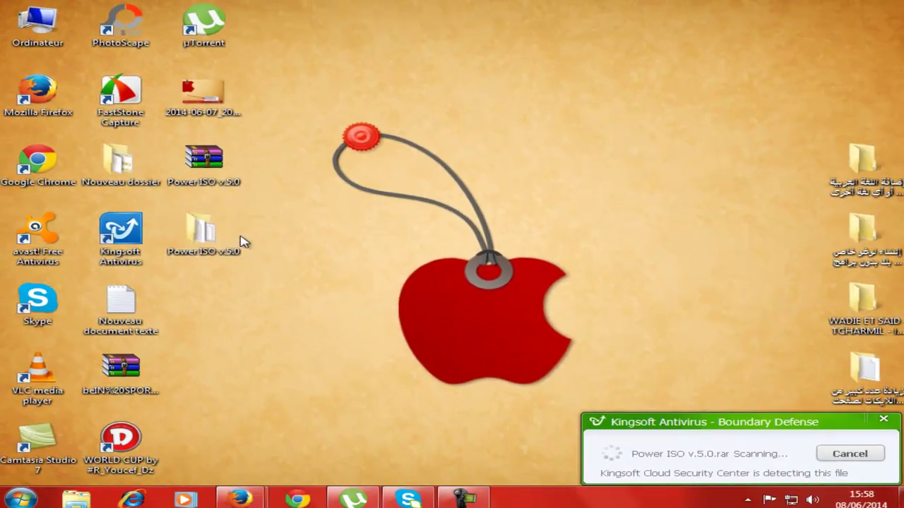
{"action": "double_click", "coordinate": [162, 337]}
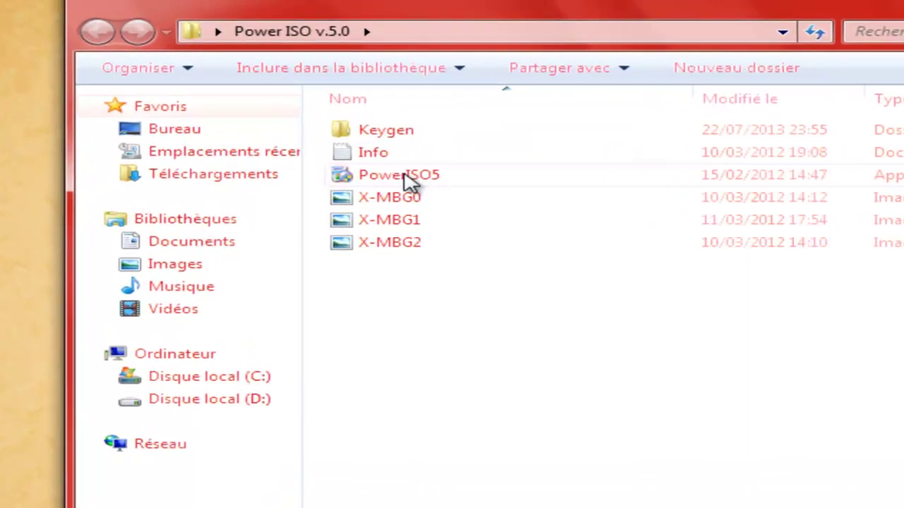
Run the PowerISO5 installer, accept its licence, and choose a custom installation without the AVG Security Toolbar.
{"action": "left_click", "coordinate": [392, 145]}
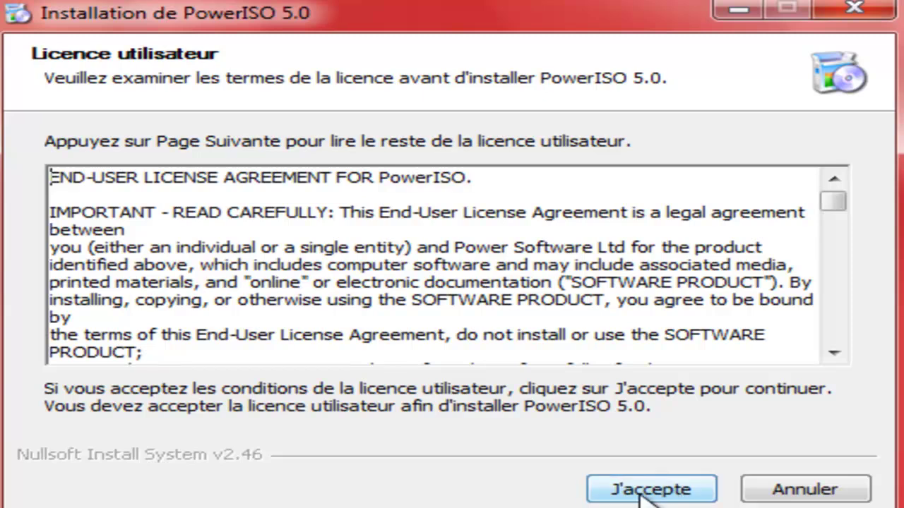
{"action": "left_click", "coordinate": [561, 364]}
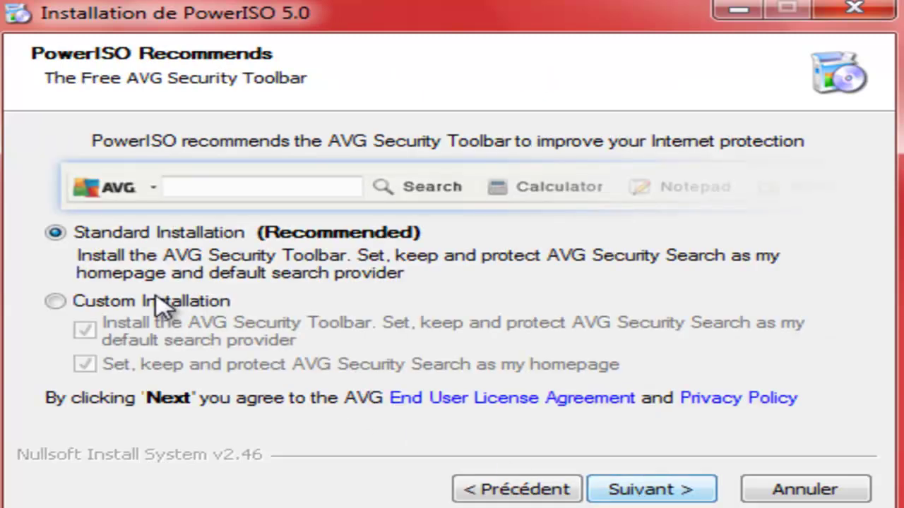
{"action": "left_click", "coordinate": [121, 307]}
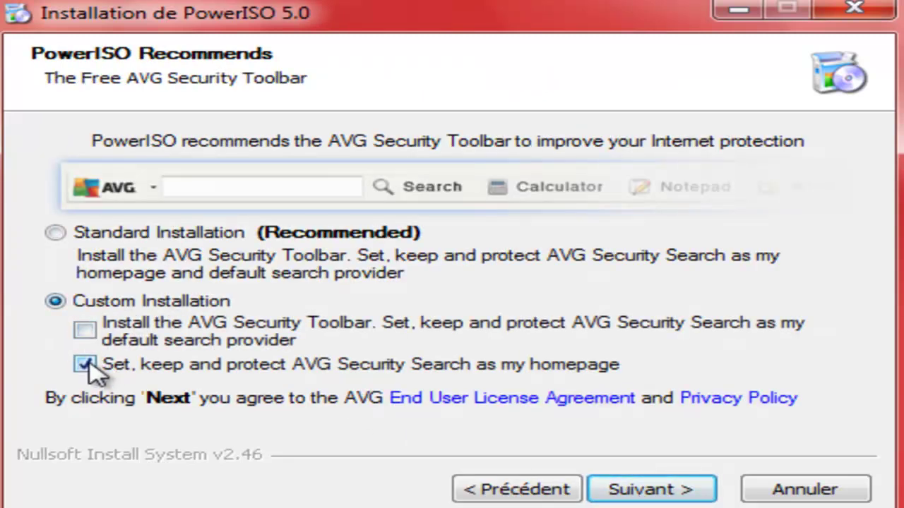
{"action": "left_click", "coordinate": [650, 489]}
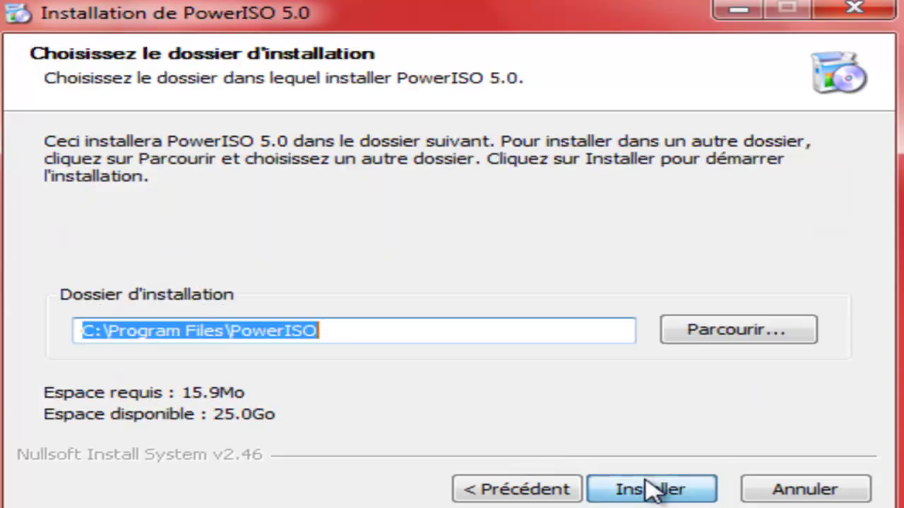
Install PowerISO 5.0 in C:\Program Files\PowerISO and finish the setup with the default file associations and shell integration.
{"action": "left_click", "coordinate": [650, 489]}
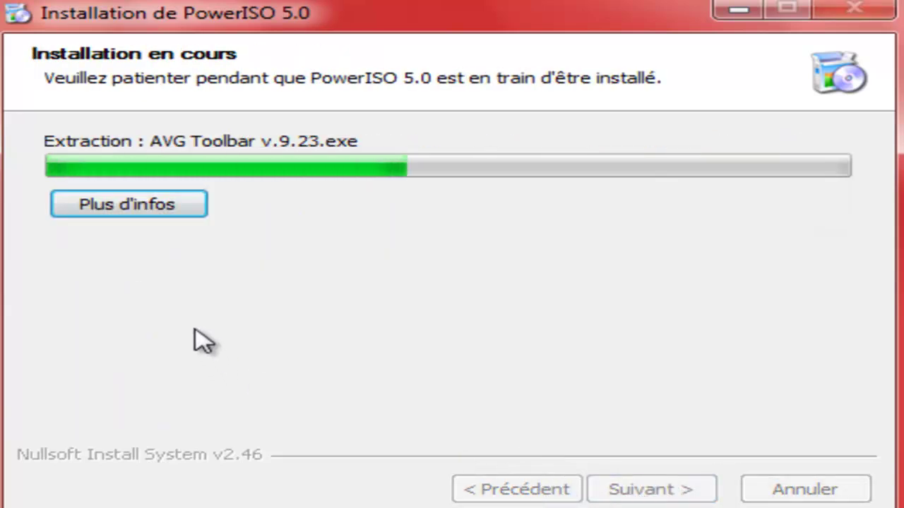
{"action": "left_click", "coordinate": [129, 206]}
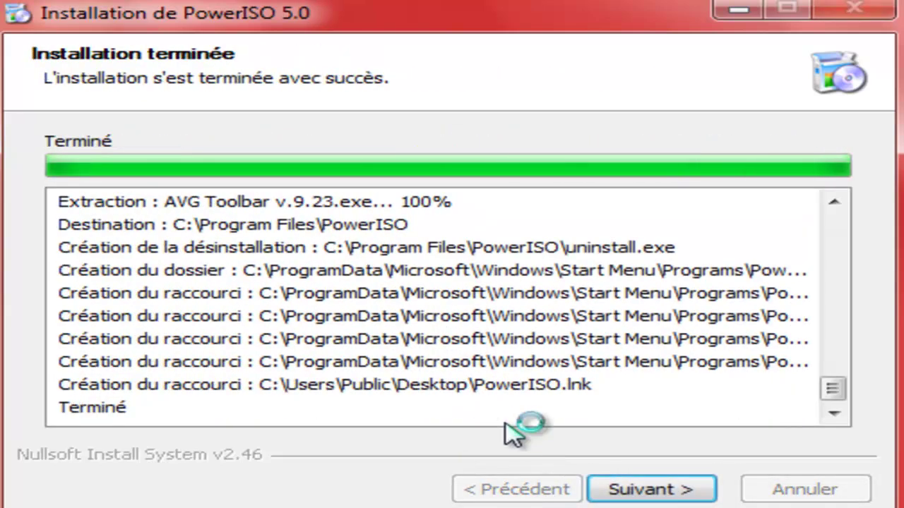
{"action": "left_click", "coordinate": [632, 494]}
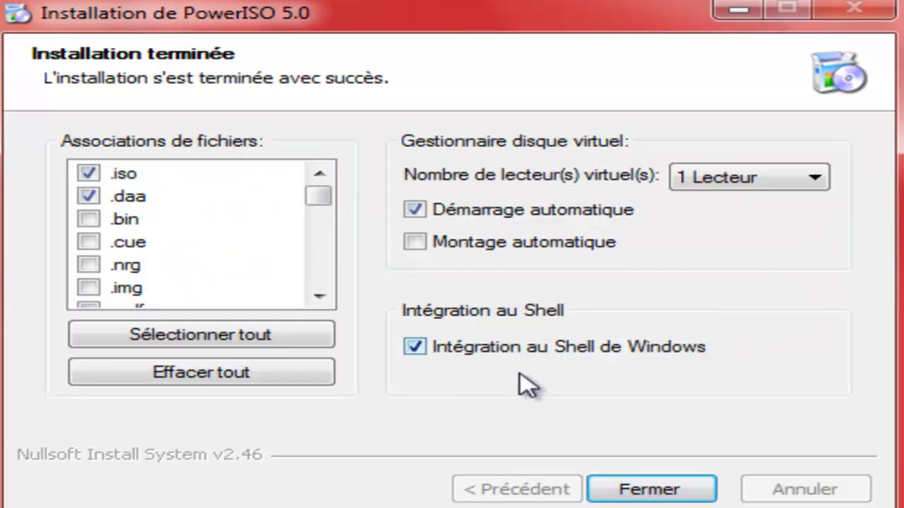
{"action": "left_click", "coordinate": [675, 491]}
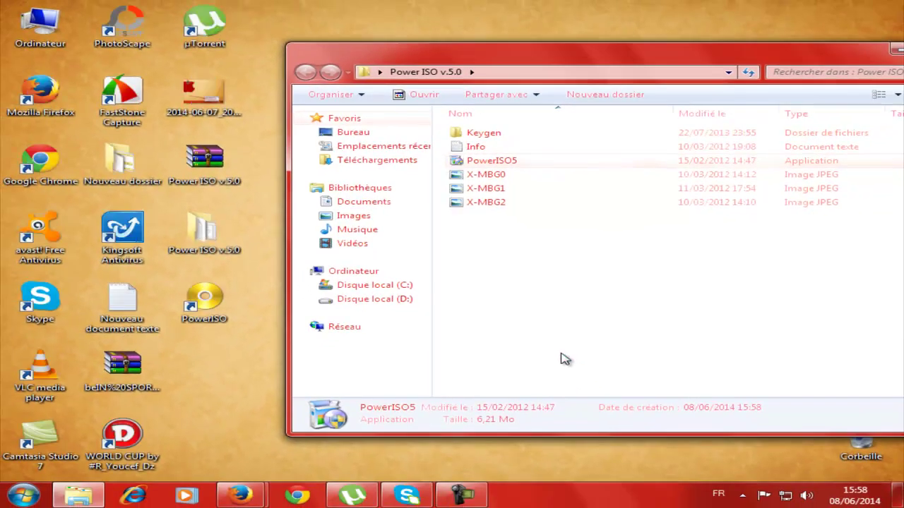
Launch PowerISO from the desktop and open its registration code entry form.
{"action": "left_click", "coordinate": [214, 314]}
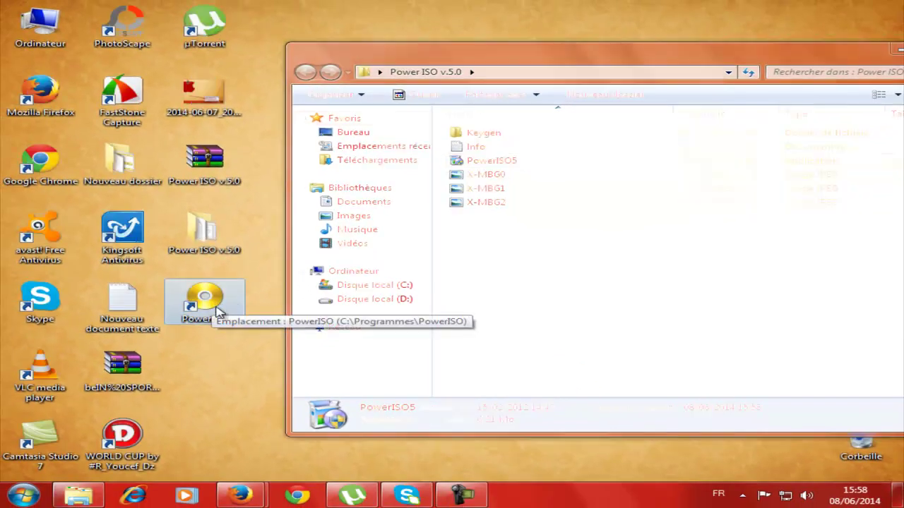
{"action": "double_click", "coordinate": [214, 298]}
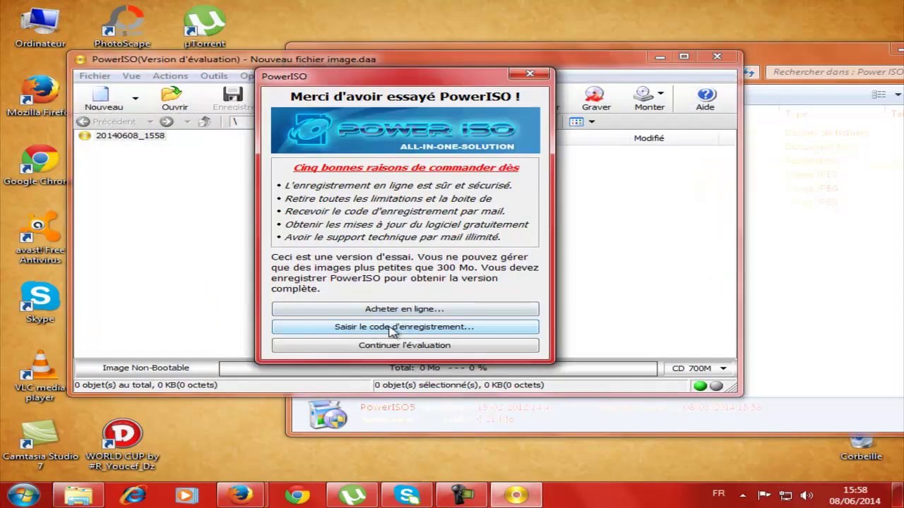
{"action": "left_click", "coordinate": [406, 328]}
Open the Keygen program from the Keygen folder, move its window aside, and generate a serial.
{"action": "left_click", "coordinate": [776, 106]}
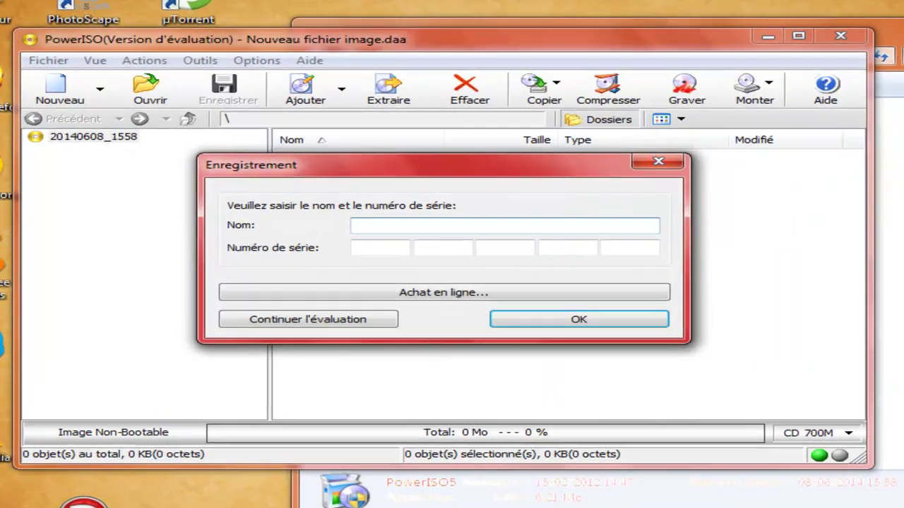
{"action": "double_click", "coordinate": [570, 140]}
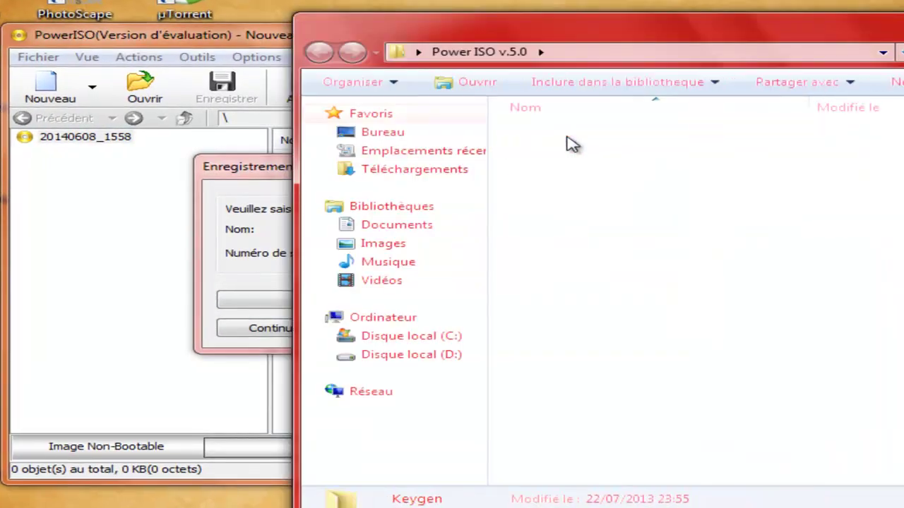
{"action": "double_click", "coordinate": [569, 140]}
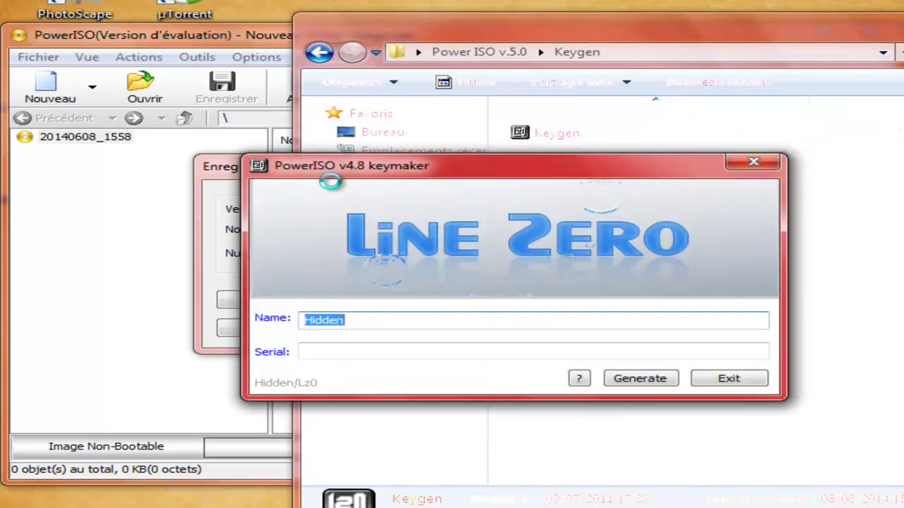
{"action": "left_click_drag", "start_coordinate": [409, 167], "coordinate": [704, 193]}
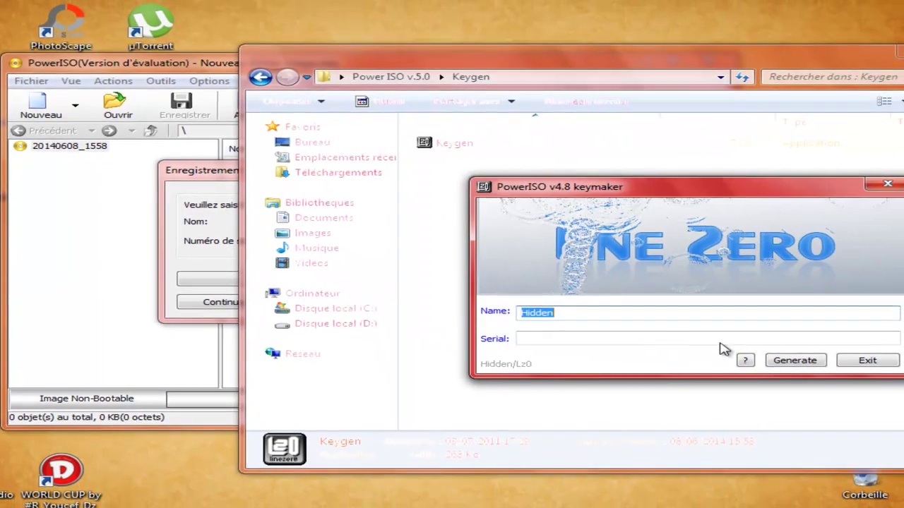
{"action": "left_click", "coordinate": [792, 365]}
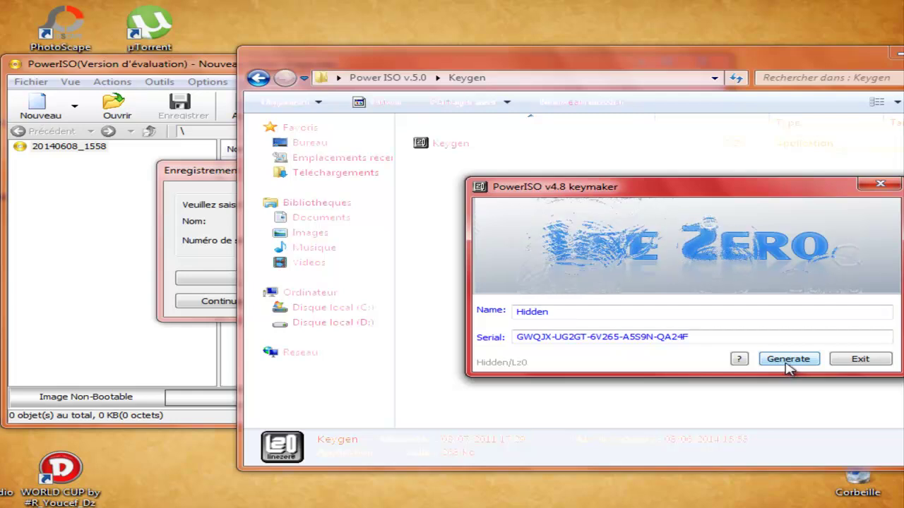
Copy the name from the keymaker into the name field of the PowerISO registration form.
{"action": "right_click", "coordinate": [523, 313]}
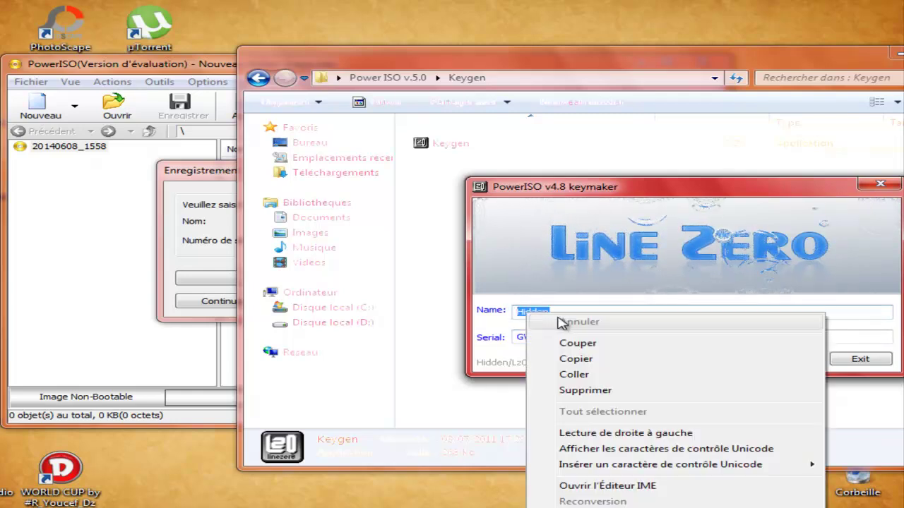
{"action": "left_click", "coordinate": [615, 365]}
{"action": "left_click", "coordinate": [227, 256]}
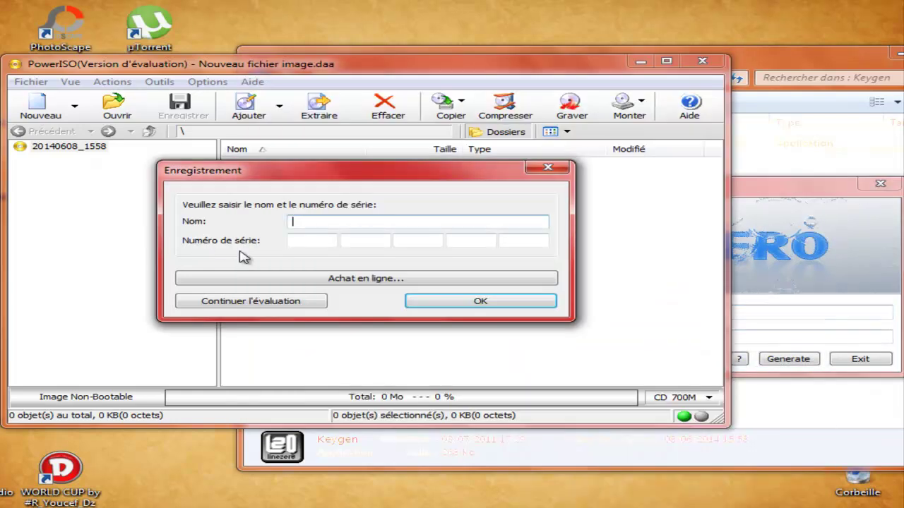
{"action": "right_click", "coordinate": [305, 220]}
{"action": "left_click", "coordinate": [397, 284]}
Copy the first group of the generated serial into the first serial number field.
{"action": "left_click", "coordinate": [712, 293]}
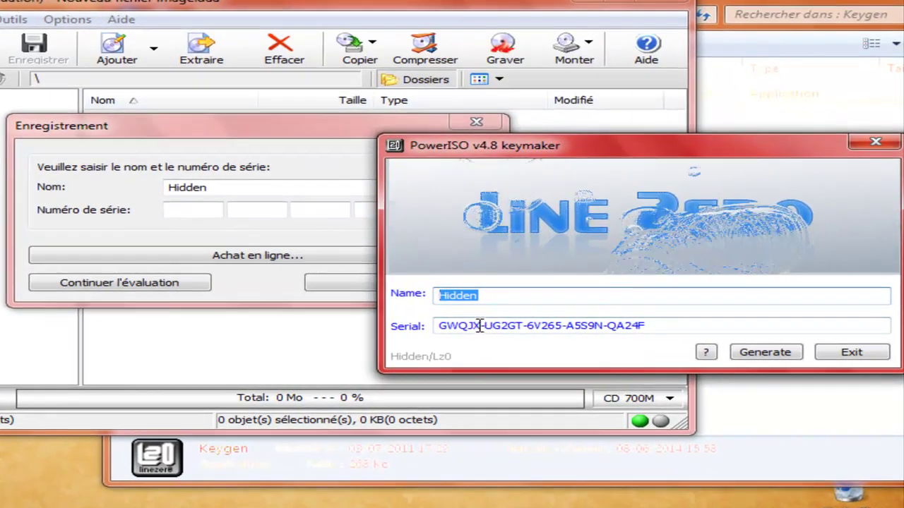
{"action": "left_click_drag", "start_coordinate": [552, 337], "coordinate": [528, 337]}
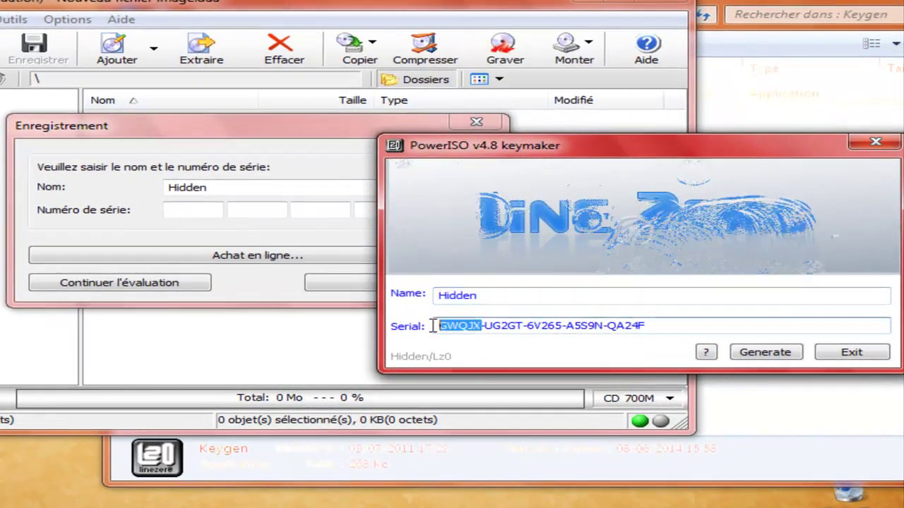
{"action": "right_click", "coordinate": [469, 328]}
{"action": "left_click", "coordinate": [494, 379]}
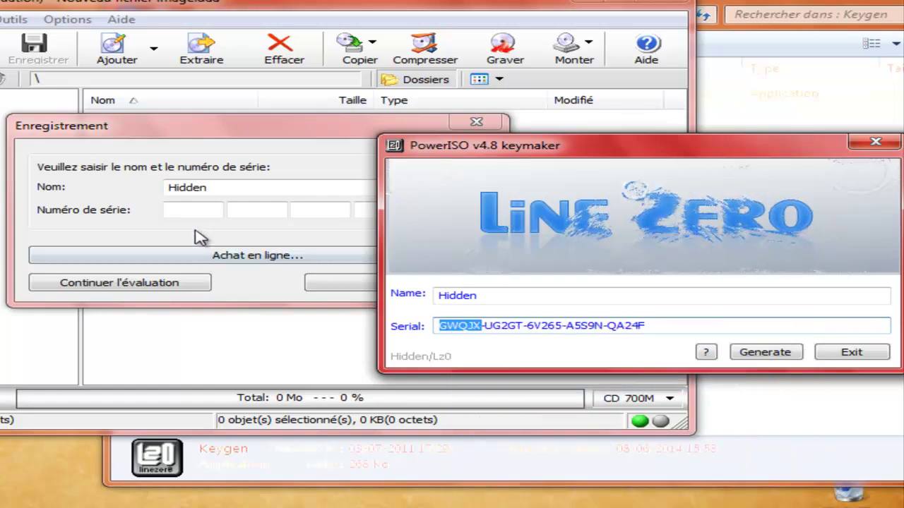
{"action": "left_click", "coordinate": [194, 212]}
{"action": "right_click", "coordinate": [195, 211]}
{"action": "left_click", "coordinate": [298, 282]}
Copy the second group of the generated serial into the second serial number field.
{"action": "left_click", "coordinate": [707, 296]}
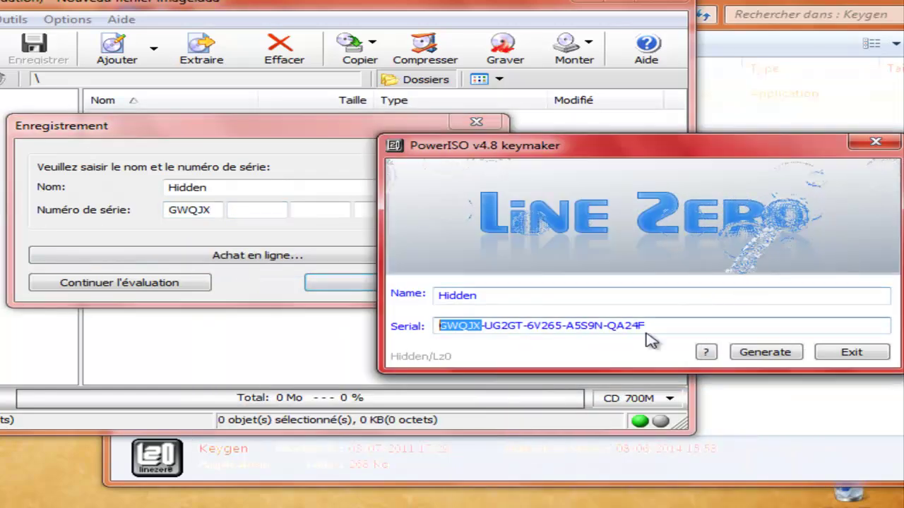
{"action": "right_click", "coordinate": [488, 326]}
{"action": "left_click", "coordinate": [544, 379]}
{"action": "left_click", "coordinate": [252, 210]}
{"action": "right_click", "coordinate": [252, 211]}
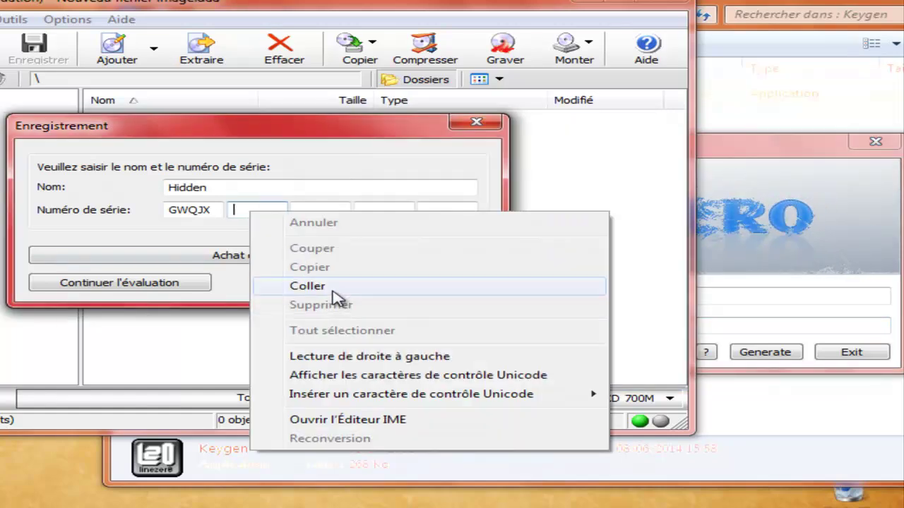
{"action": "left_click", "coordinate": [367, 290]}
Copy the third group of the generated serial into the third serial number field.
{"action": "left_click", "coordinate": [742, 256]}
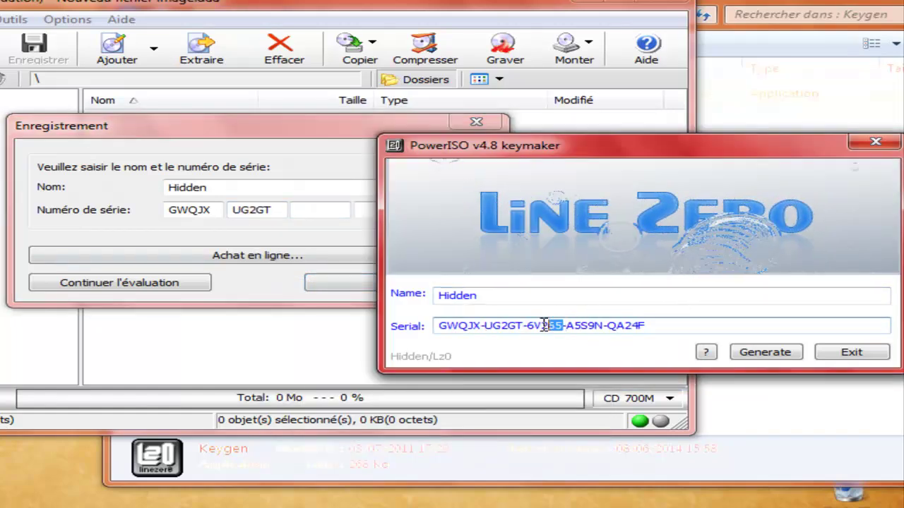
{"action": "right_click", "coordinate": [540, 329]}
{"action": "left_click", "coordinate": [597, 383]}
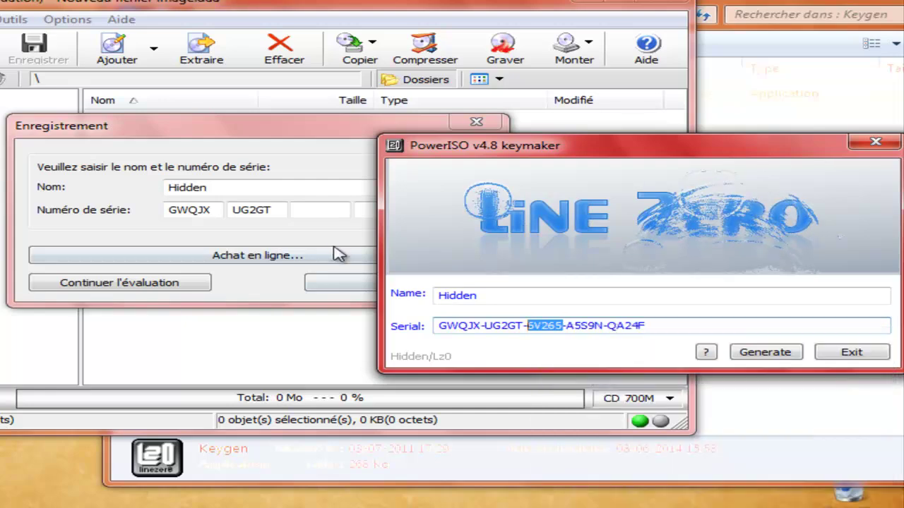
{"action": "left_click", "coordinate": [320, 212]}
{"action": "right_click", "coordinate": [320, 211]}
{"action": "left_click", "coordinate": [404, 298]}
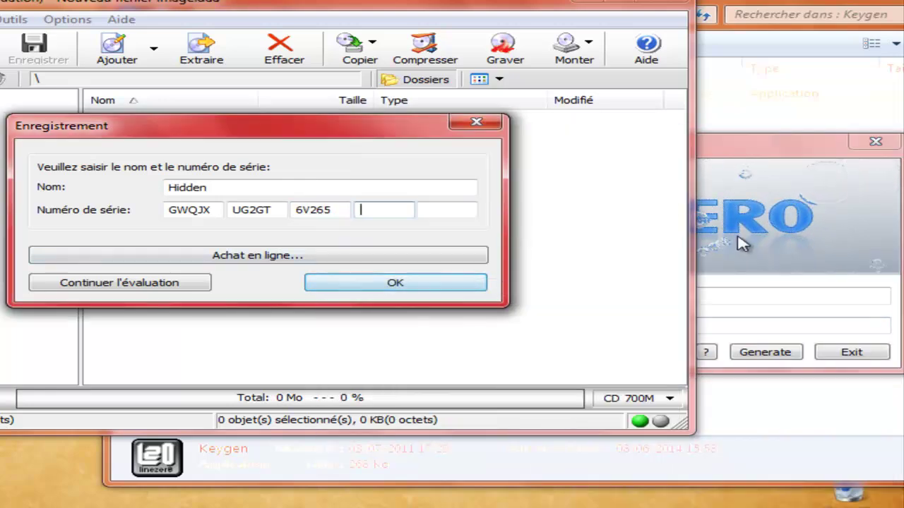
Copy the fourth group of the generated serial into the fourth serial number field.
{"action": "left_click", "coordinate": [741, 246]}
{"action": "right_click", "coordinate": [570, 329]}
{"action": "left_click", "coordinate": [607, 381]}
{"action": "left_click", "coordinate": [333, 174]}
{"action": "right_click", "coordinate": [381, 209]}
{"action": "left_click", "coordinate": [474, 295]}
Copy the fifth group of the generated serial into the fifth serial number field.
{"action": "left_click", "coordinate": [741, 247]}
{"action": "left_click_drag", "start_coordinate": [646, 326], "coordinate": [605, 328]}
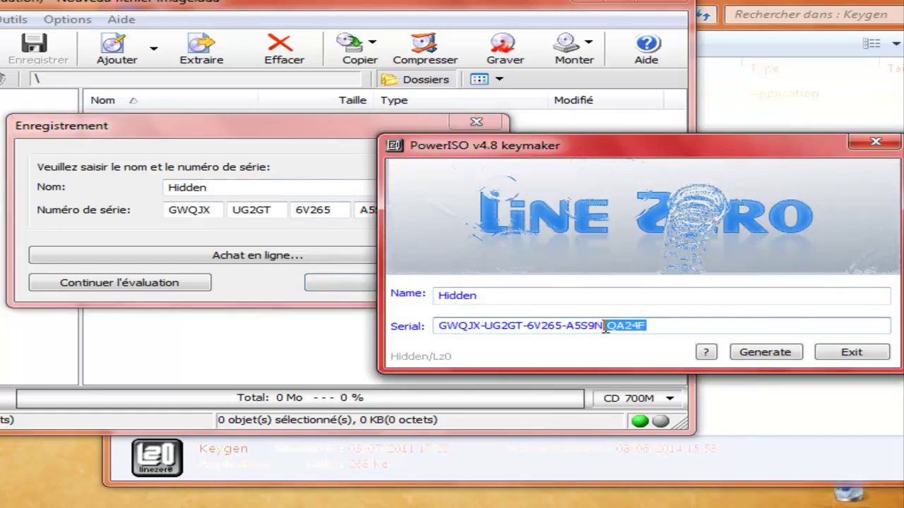
{"action": "right_click", "coordinate": [609, 328]}
{"action": "left_click", "coordinate": [586, 379]}
{"action": "left_click", "coordinate": [329, 146]}
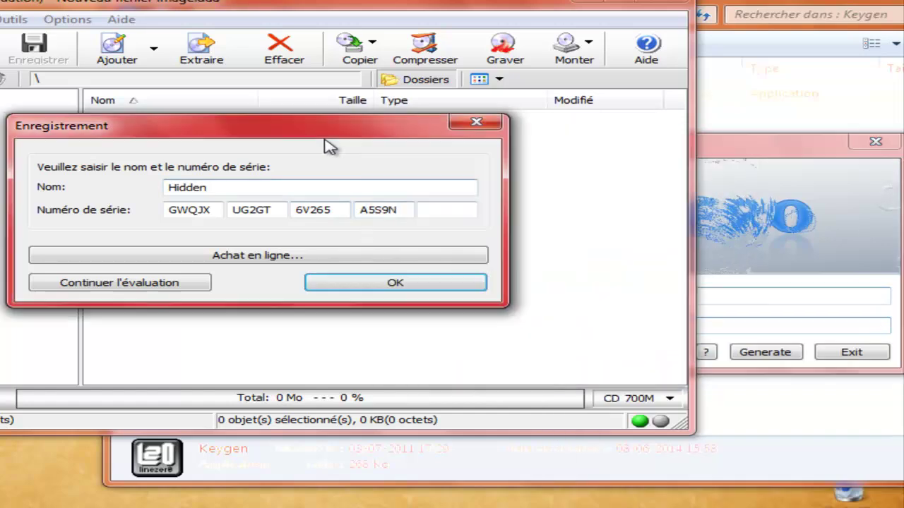
{"action": "right_click", "coordinate": [456, 211]}
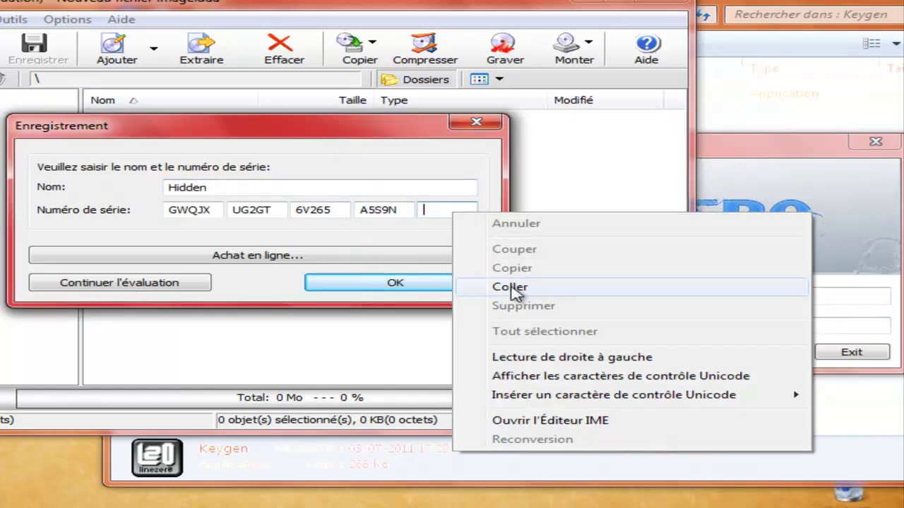
{"action": "left_click", "coordinate": [518, 287]}
Close the keymaker, then submit the completed registration form and dismiss its confirmation.
{"action": "left_click", "coordinate": [722, 176]}
{"action": "left_click", "coordinate": [875, 142]}
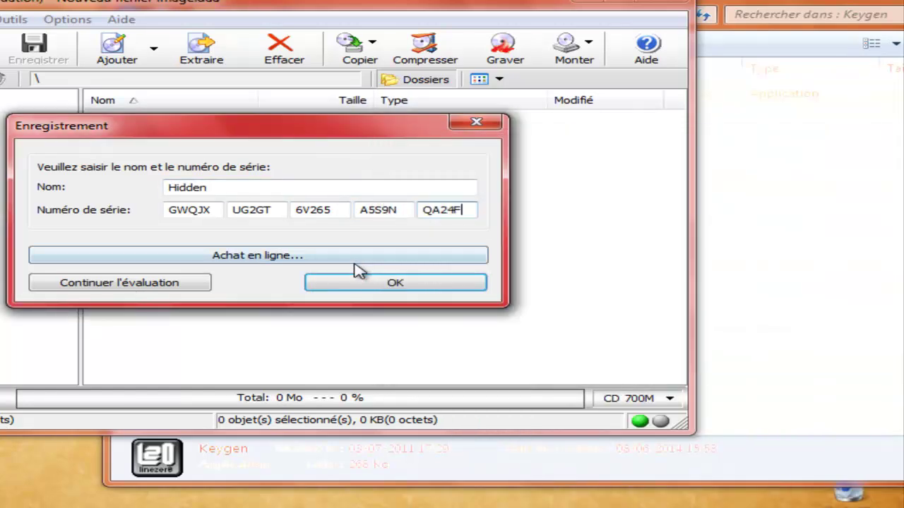
{"action": "left_click", "coordinate": [362, 288]}
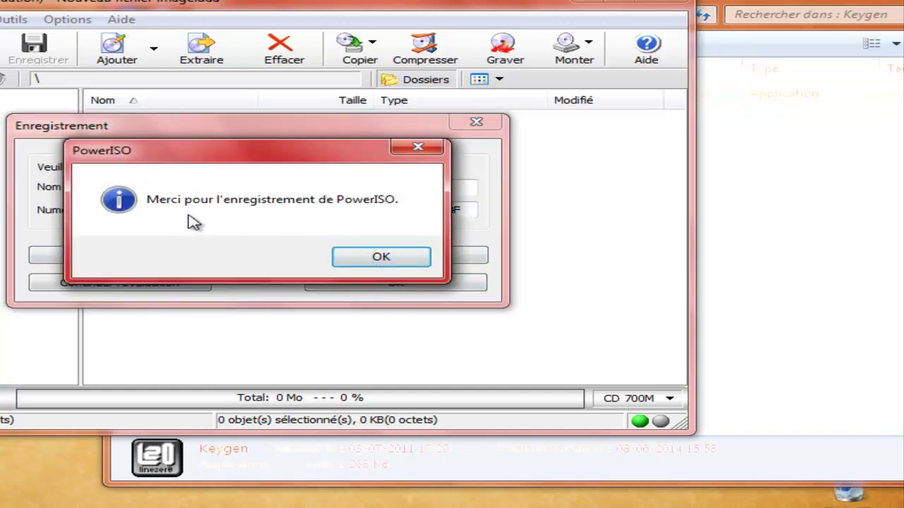
{"action": "left_click", "coordinate": [385, 257]}
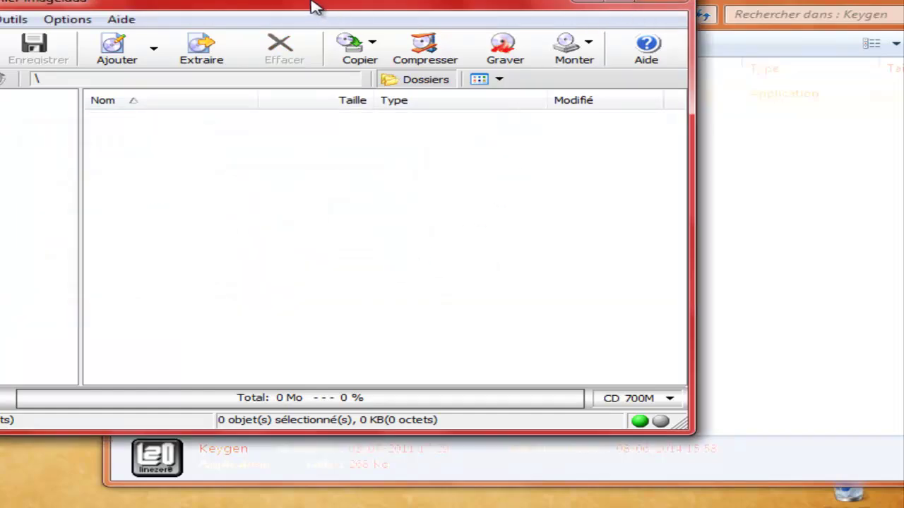
Close the main PowerISO window and the Keygen folder window to return to the desktop.
{"action": "left_click_drag", "start_coordinate": [314, 6], "coordinate": [477, 59]}
{"action": "left_click", "coordinate": [247, 76]}
{"action": "left_click", "coordinate": [330, 58]}
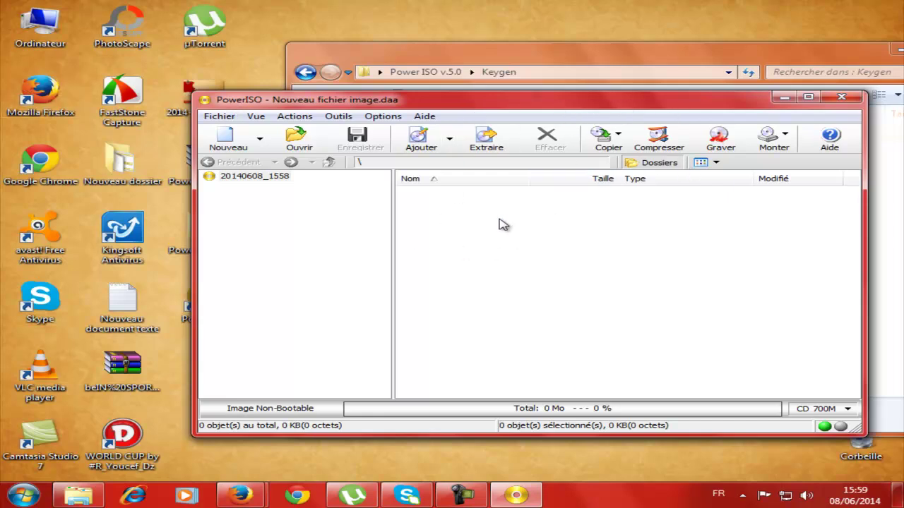
{"action": "left_click_drag", "start_coordinate": [449, 94], "coordinate": [397, 104]}
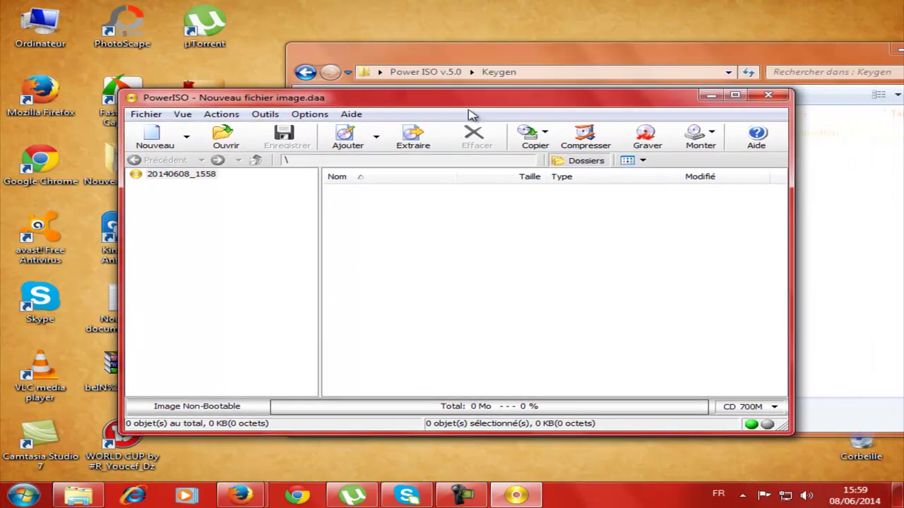
{"action": "left_click", "coordinate": [759, 100]}
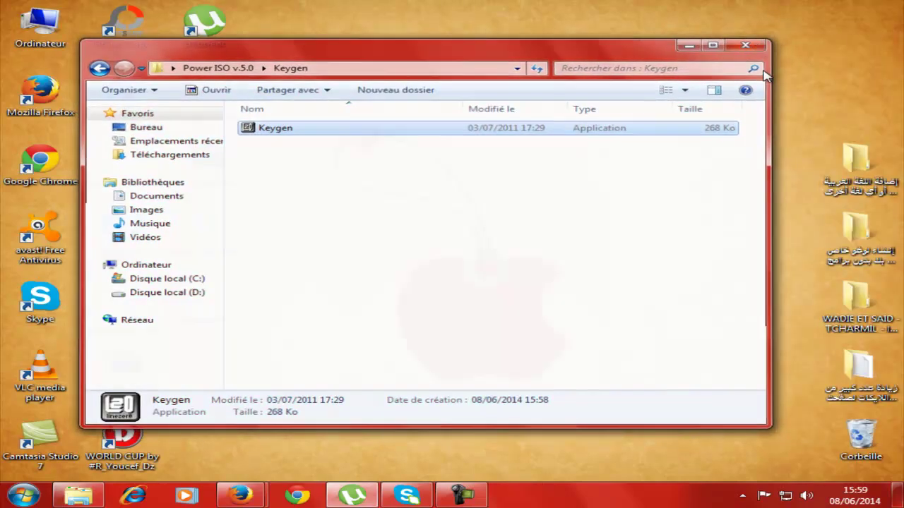
{"action": "left_click", "coordinate": [759, 46]}
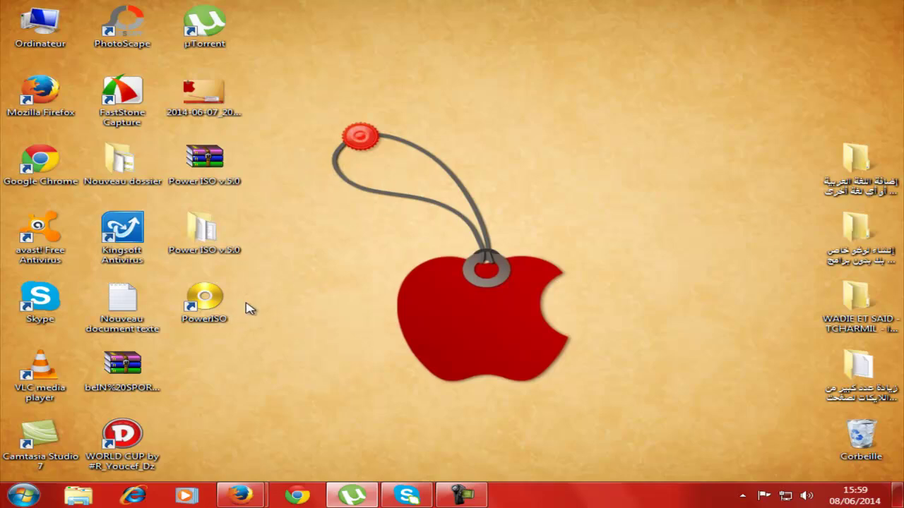
Move the "Nouveau dossier" folder to an empty area of the desktop and rename it "win 8".
{"action": "left_click_drag", "start_coordinate": [130, 173], "coordinate": [495, 185]}
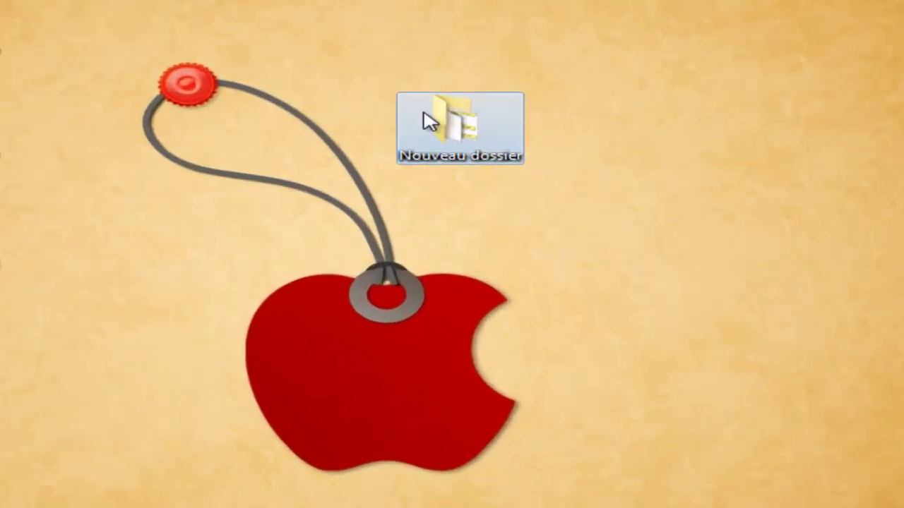
{"action": "right_click", "coordinate": [455, 150]}
{"action": "key", "text": "Escape"}
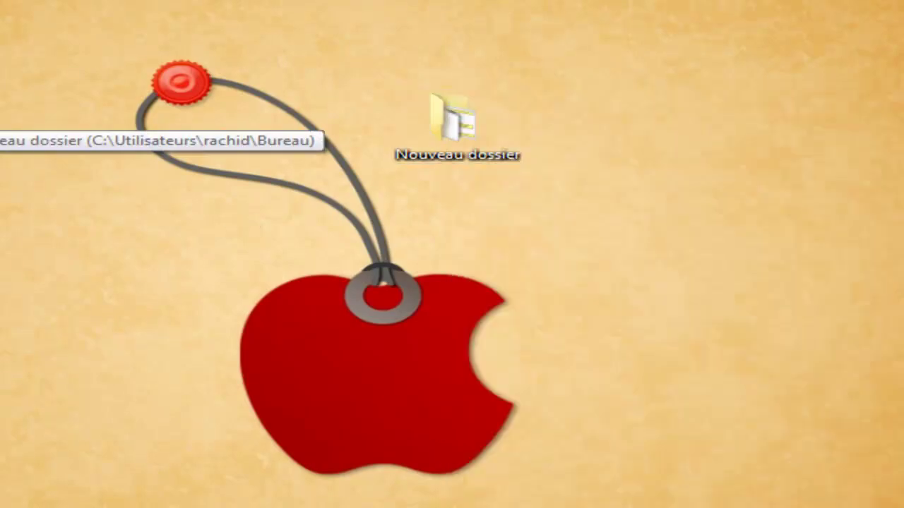
{"action": "key", "text": "Delete"}
{"action": "left_click", "coordinate": [469, 335]}
{"action": "key", "text": "F2"}
{"action": "type", "text": "win"}
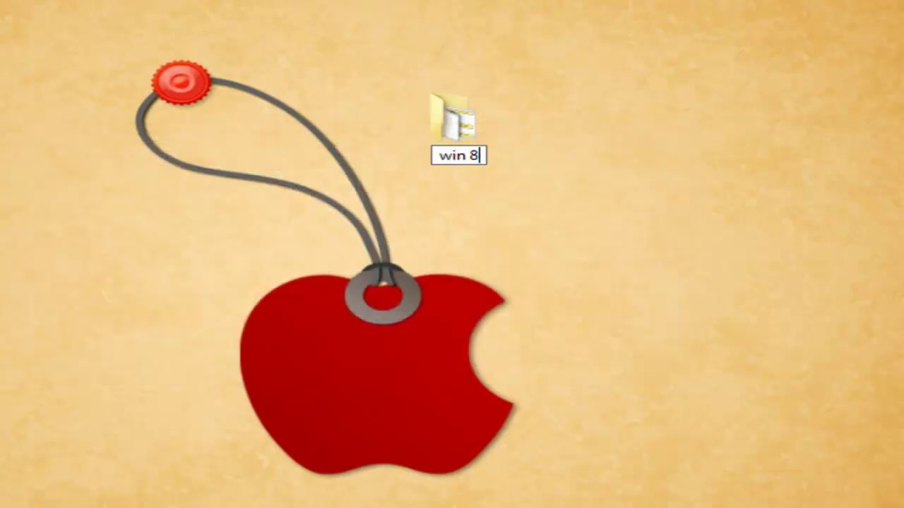
{"action": "type", "text": " 8"}
{"action": "key", "text": "Return"}
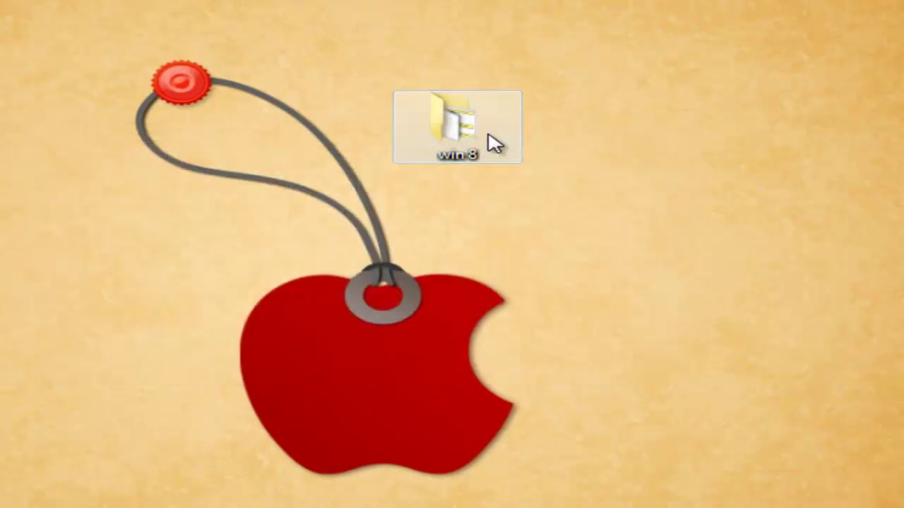
Start adding the "win 8" folder to a new image file with PowerISO.
{"action": "double_click", "coordinate": [490, 147]}
{"action": "scroll", "coordinate": [454, 125], "scroll_direction": "down", "scroll_amount": 10}
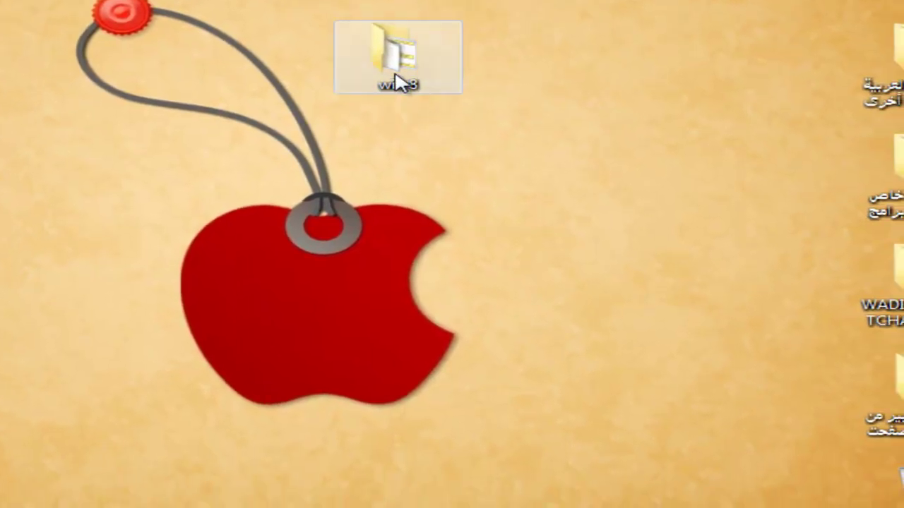
{"action": "right_click", "coordinate": [471, 136]}
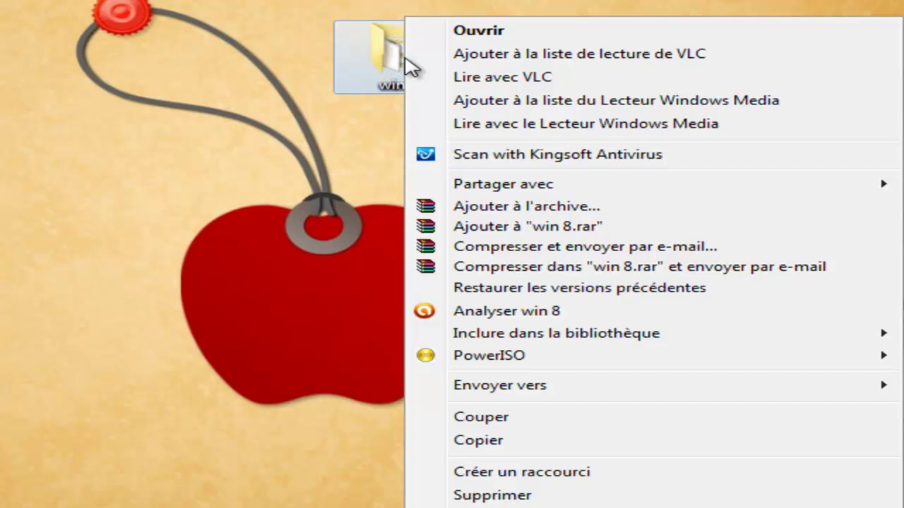
{"action": "mouse_move", "coordinate": [520, 357]}
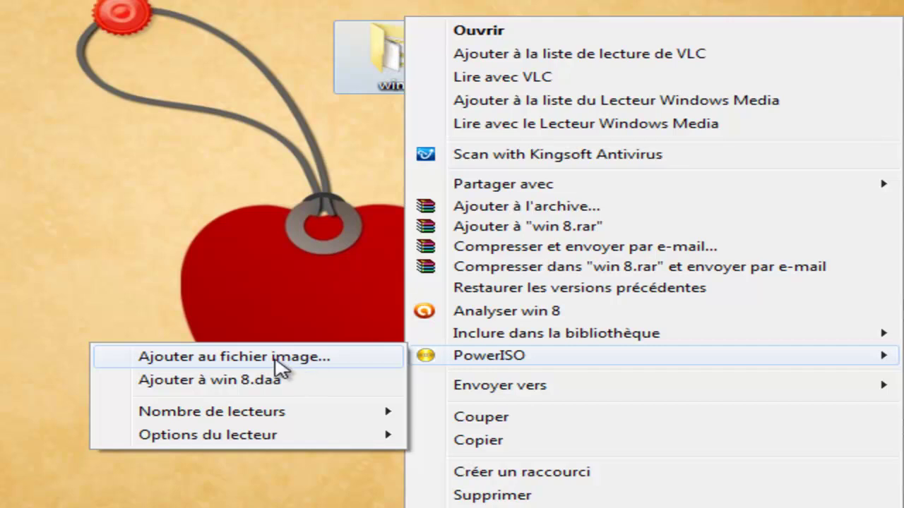
{"action": "left_click", "coordinate": [250, 360]}
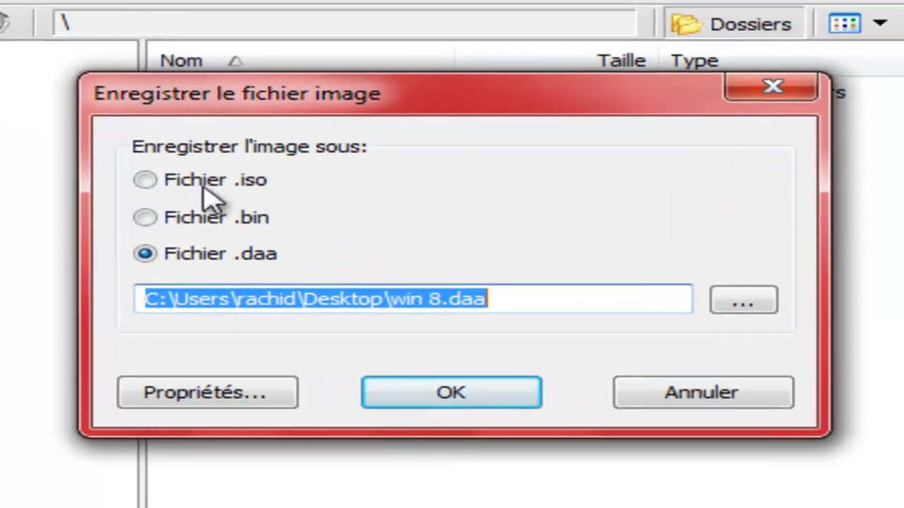
Save the image in .iso format on the desktop under the name "win 8".
{"action": "left_click", "coordinate": [284, 227]}
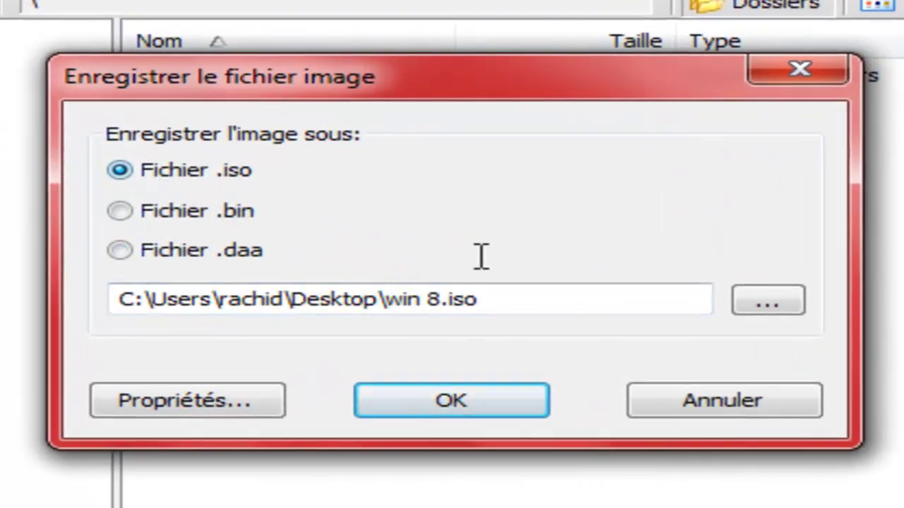
{"action": "left_click", "coordinate": [775, 311]}
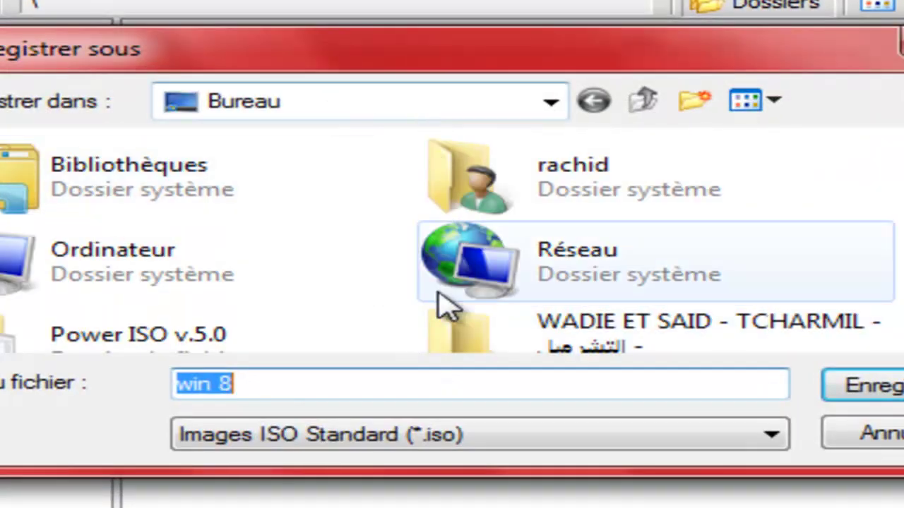
{"action": "left_click", "coordinate": [550, 106]}
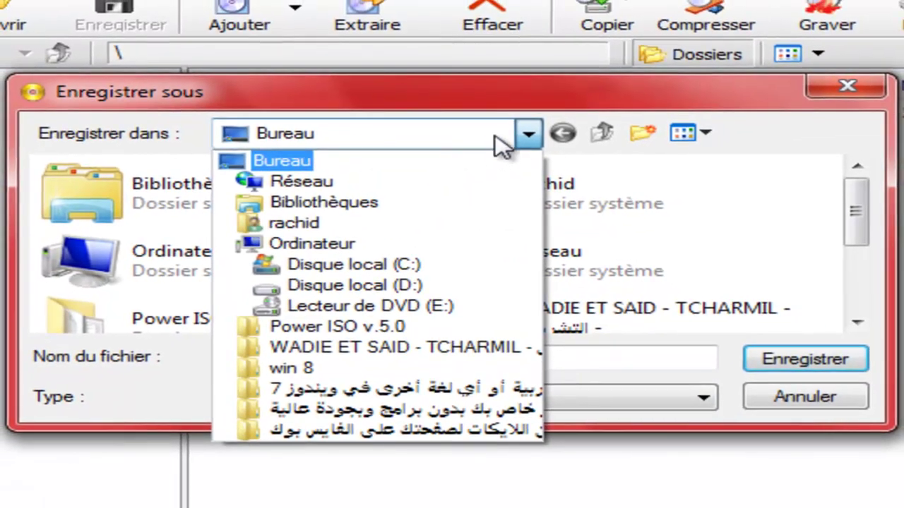
{"action": "left_click", "coordinate": [549, 105]}
{"action": "left_click", "coordinate": [823, 370]}
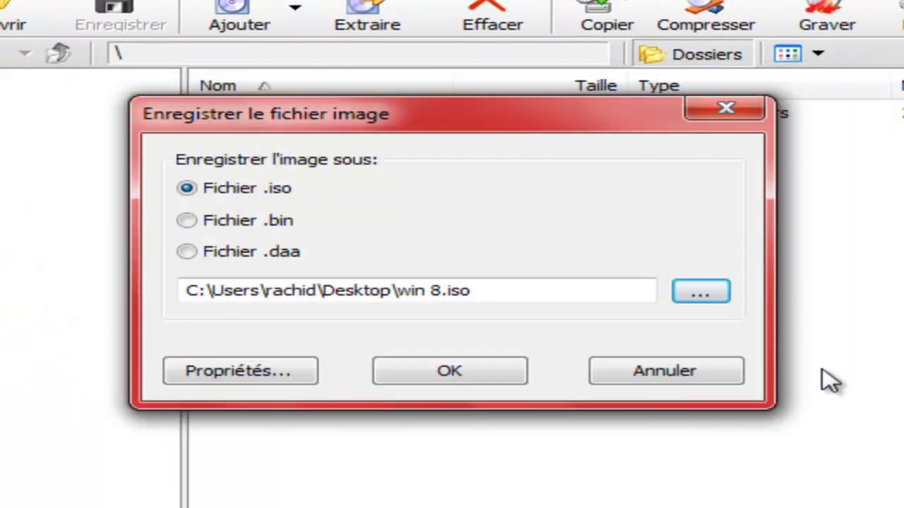
{"action": "left_click", "coordinate": [499, 372]}
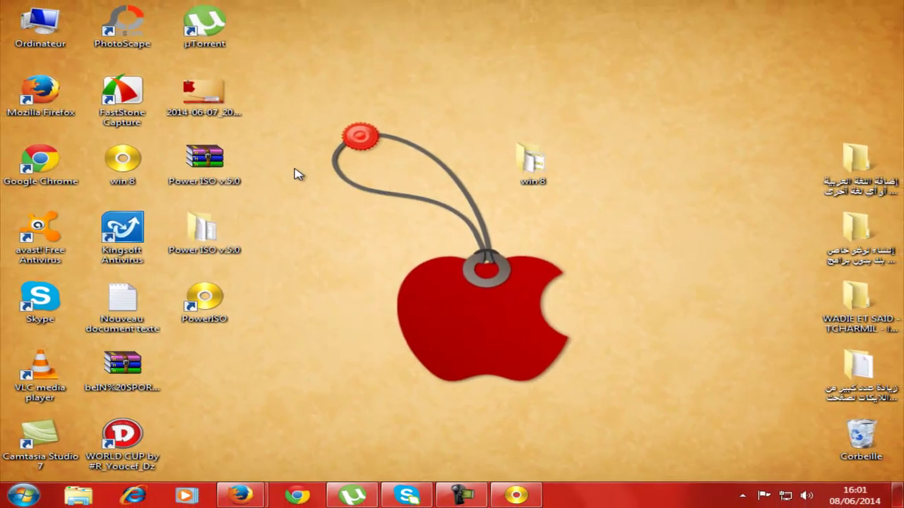
Place the "win 8" image file in the open area below the red tag and the "win 8" folder beside the Power ISO v.5.0 archive.
{"action": "left_click_drag", "start_coordinate": [122, 159], "coordinate": [369, 300]}
{"action": "left_click_drag", "start_coordinate": [533, 161], "coordinate": [429, 173]}
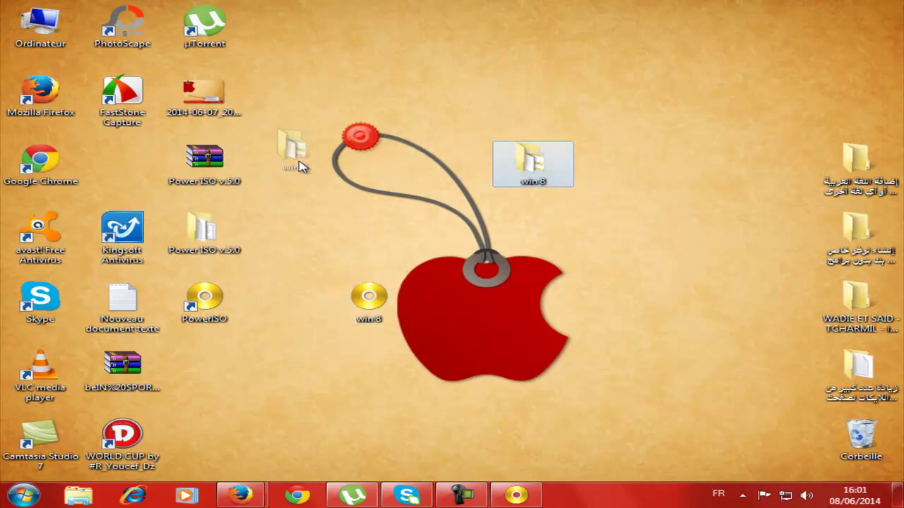
{"action": "left_click_drag", "start_coordinate": [299, 166], "coordinate": [293, 166]}
Check the file type and size in the properties of the "win 8" image, then close them.
{"action": "double_click", "coordinate": [381, 305]}
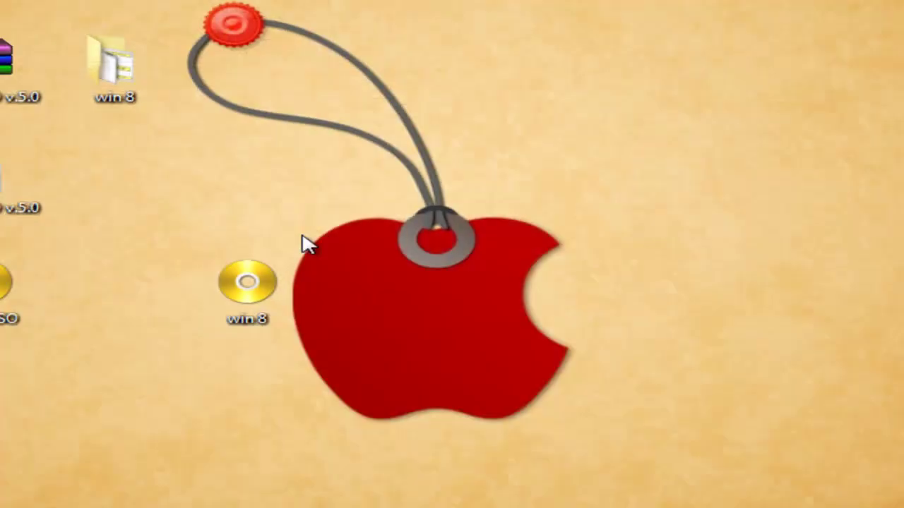
{"action": "right_click", "coordinate": [261, 262]}
{"action": "left_click", "coordinate": [357, 498]}
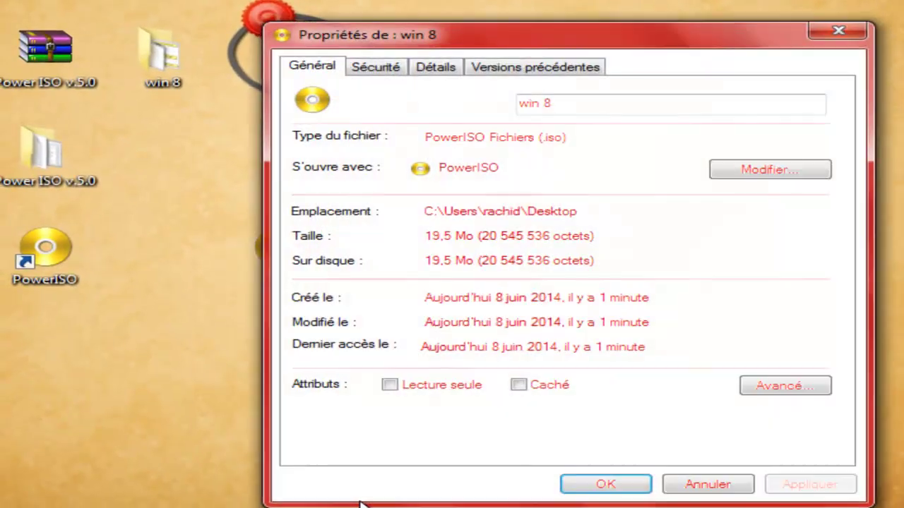
{"action": "mouse_move", "coordinate": [569, 141]}
{"action": "left_mouse_down"}
{"action": "mouse_move", "coordinate": [544, 141]}
{"action": "mouse_move", "coordinate": [565, 142]}
{"action": "left_mouse_up"}
{"action": "left_click", "coordinate": [840, 37]}
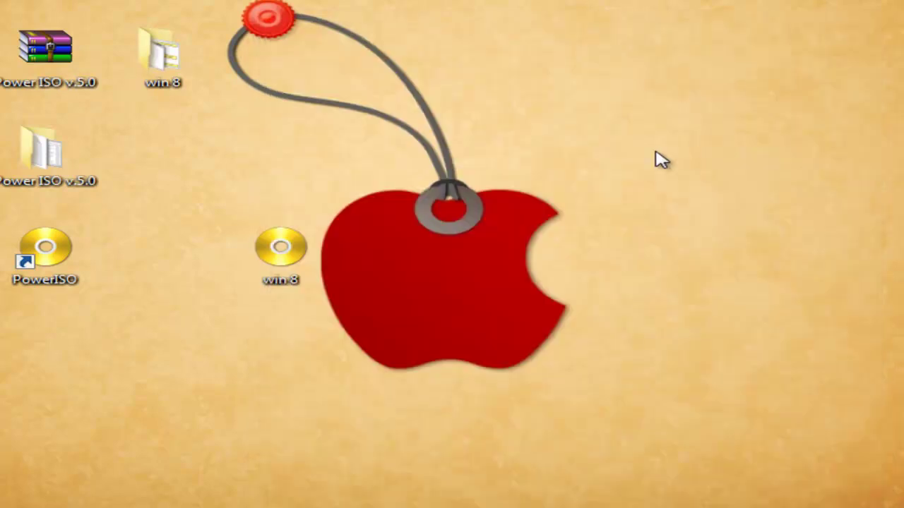
Move the "win 8" image file into the free icon slot between FastStone Capture and Kingsoft Antivirus.
{"action": "left_click_drag", "start_coordinate": [322, 242], "coordinate": [474, 111]}
{"action": "mouse_move", "coordinate": [569, 172]}
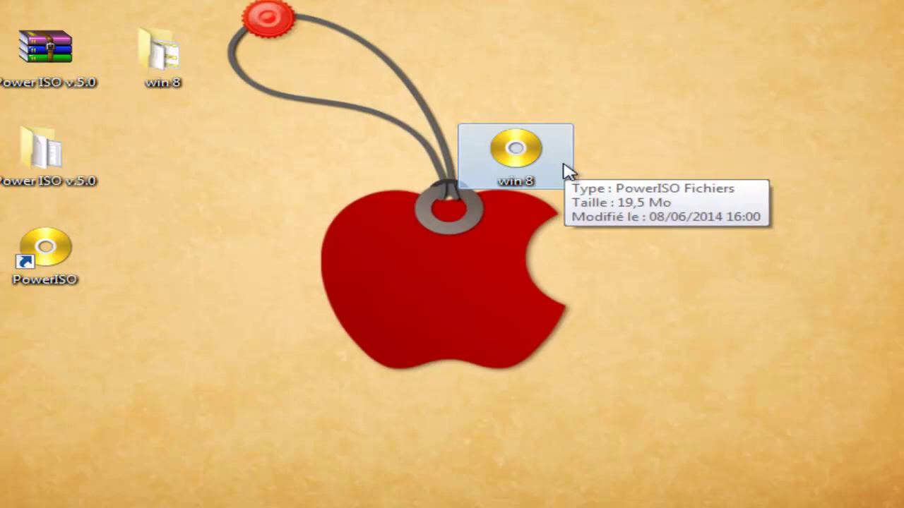
{"action": "left_click_drag", "start_coordinate": [569, 172], "coordinate": [190, 176]}
{"action": "left_click_drag", "start_coordinate": [281, 223], "coordinate": [76, 157]}
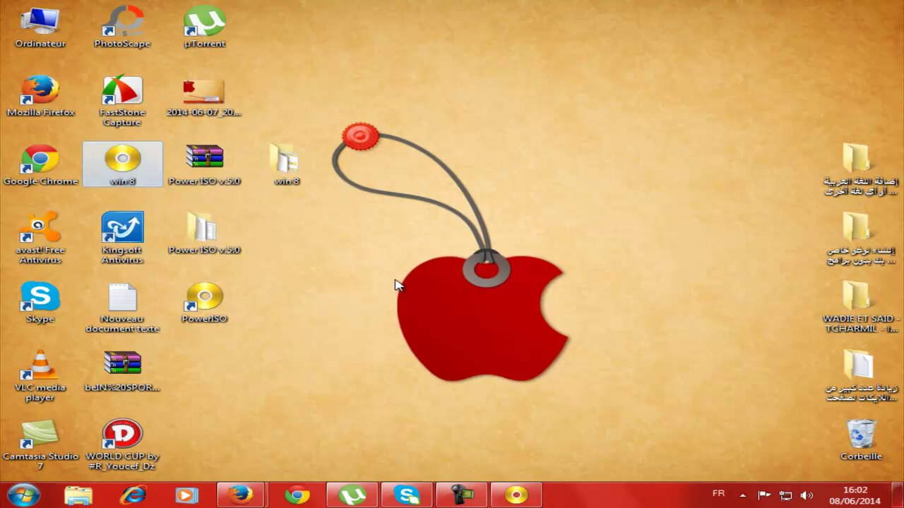